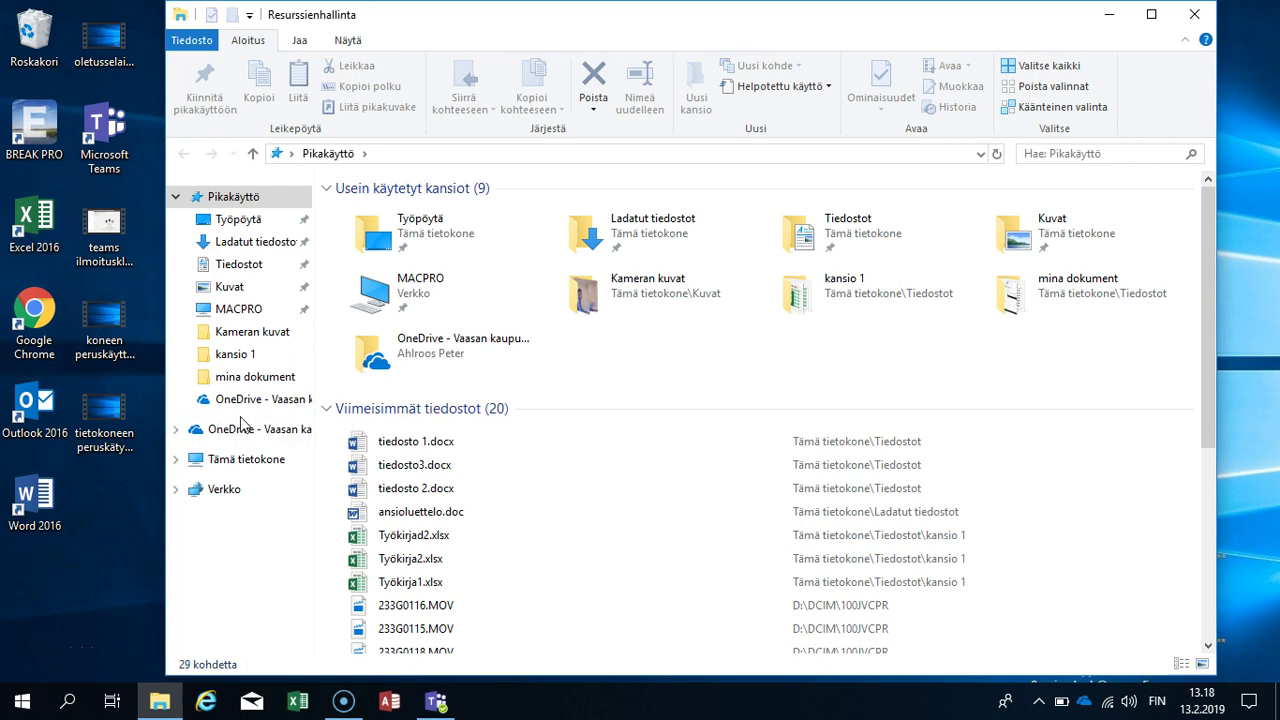
Open the Tiedostot folder
left_click(234, 268)
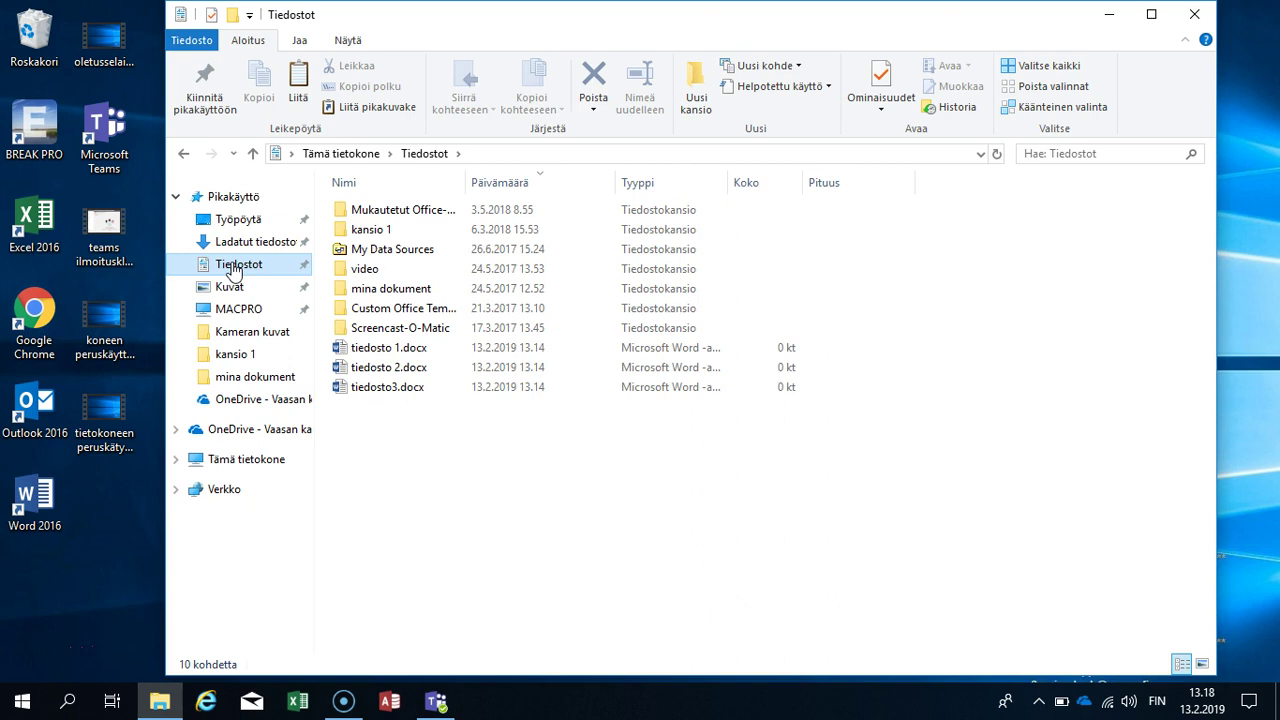
right_click(431, 451)
mouse_move(489, 398)
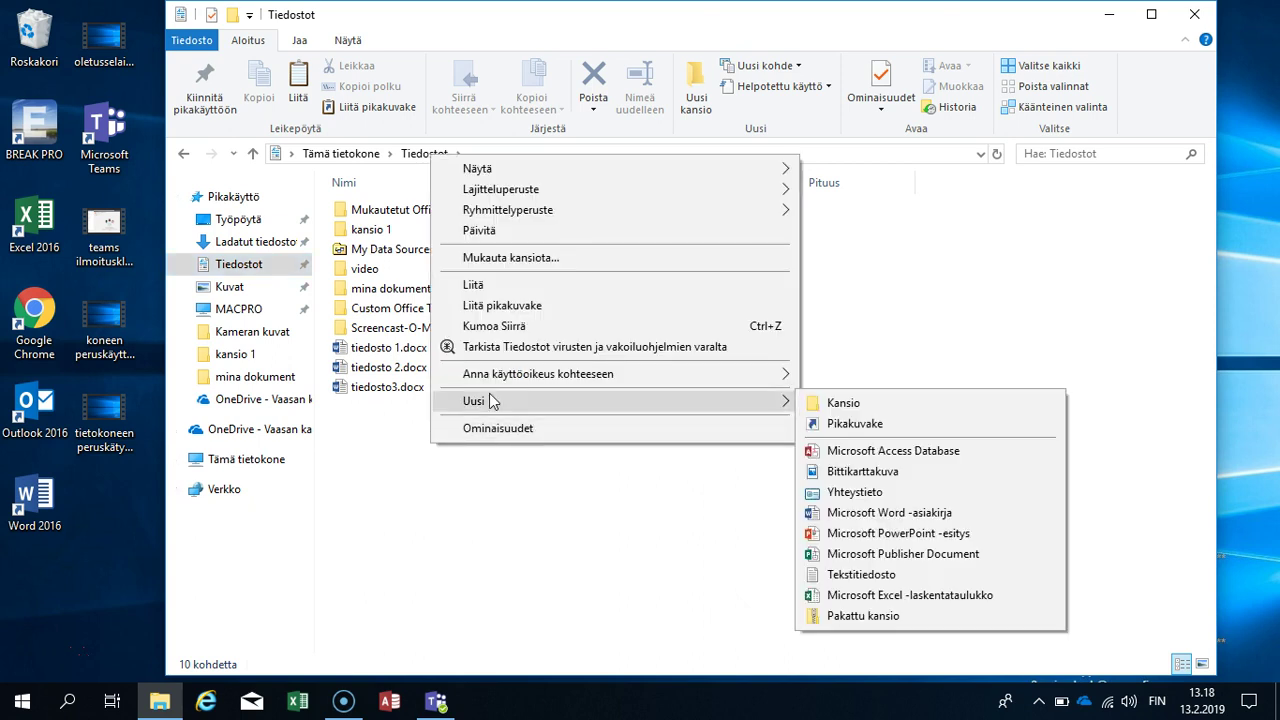
left_click(617, 28)
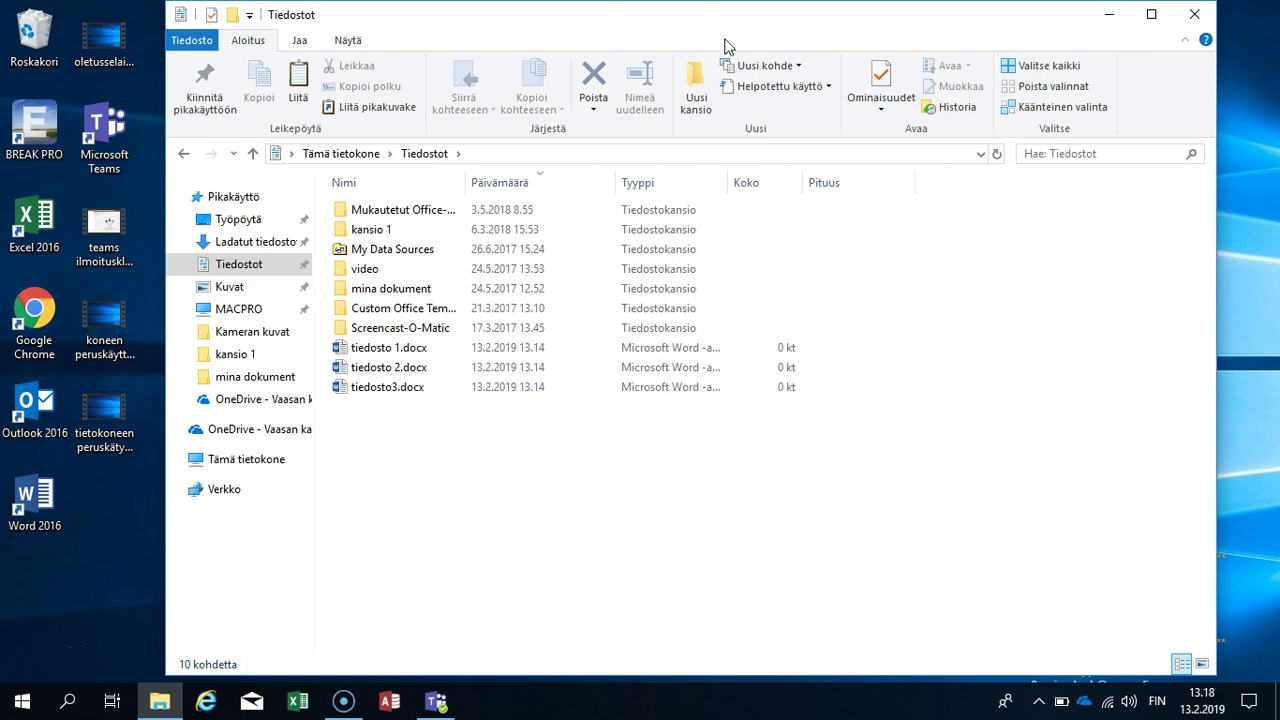
Create a new folder named "2019 tiedostot" in the Tiedostot folder
left_click(695, 88)
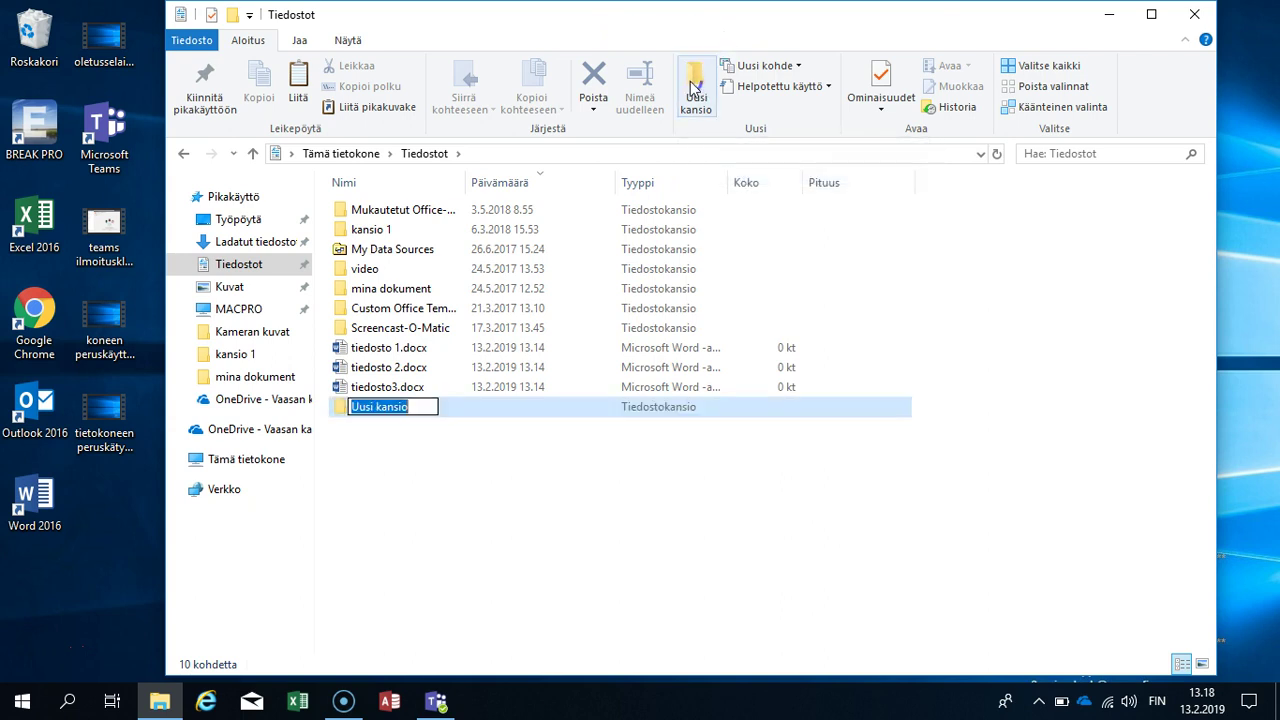
type("20")
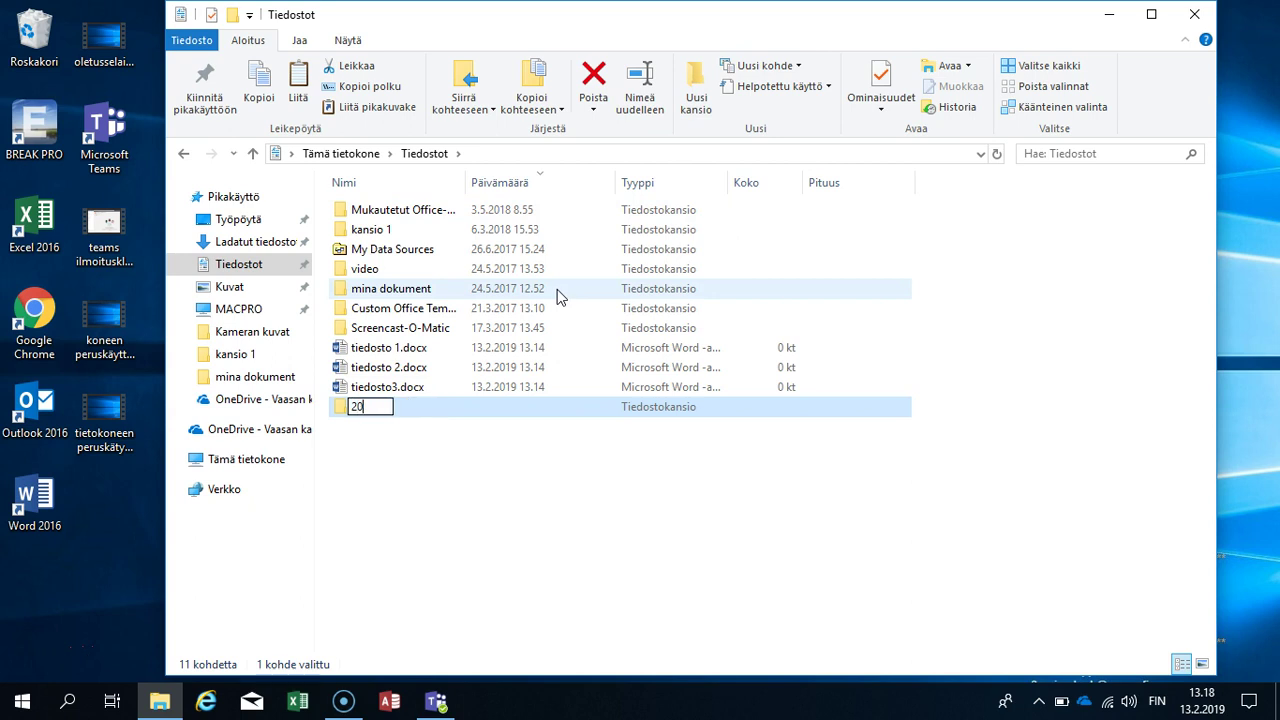
type("19 tiedostot")
key("Return")
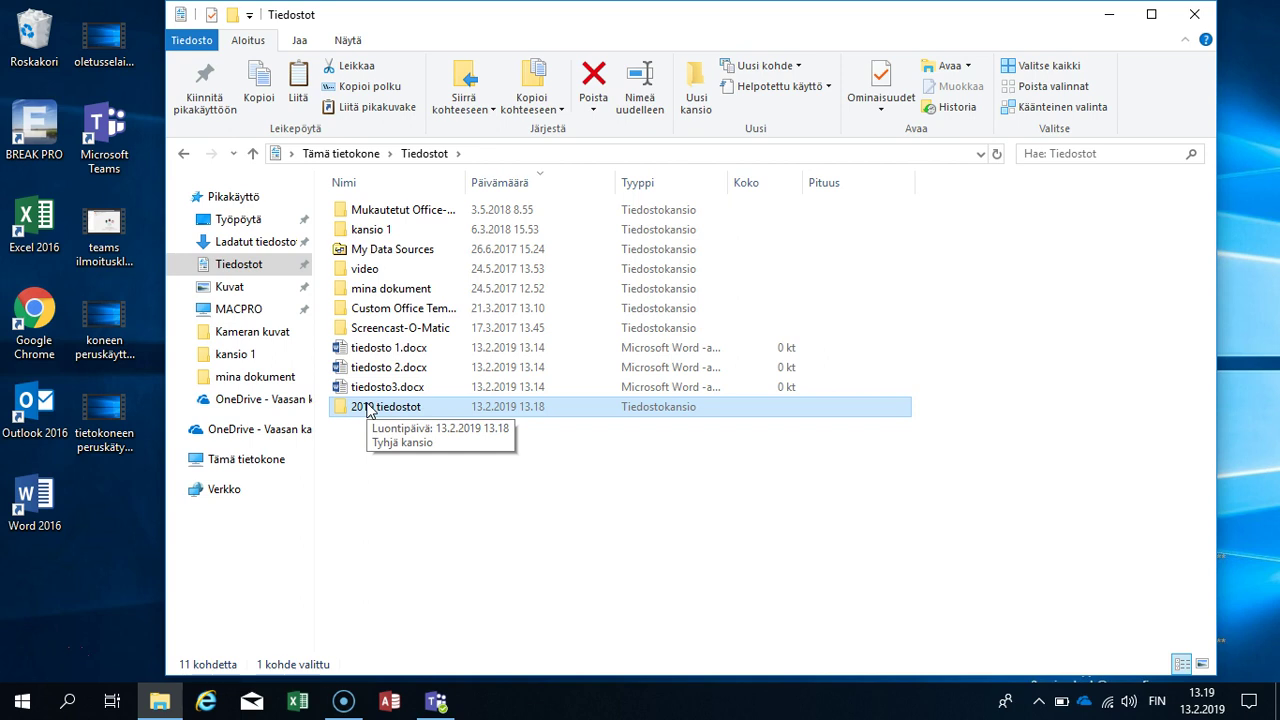
left_click(364, 443)
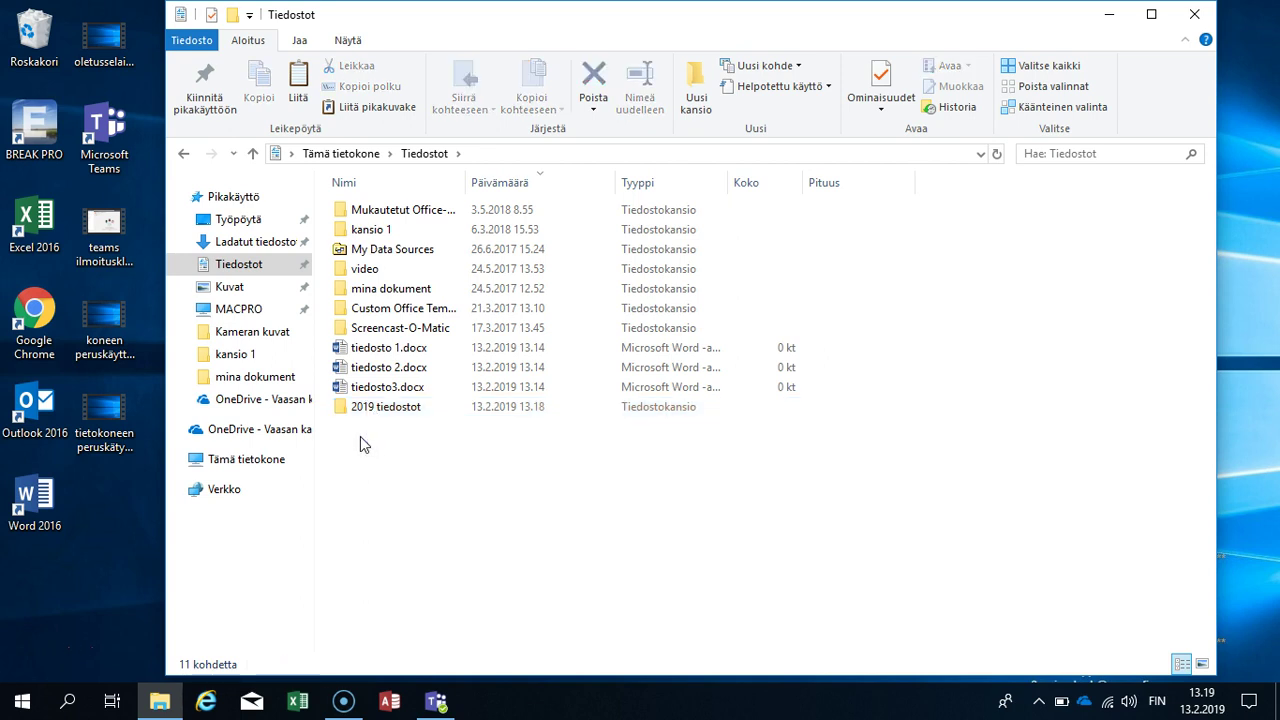
Create a second new folder named "2018 tiedostot" in the Tiedostot folder
left_click(696, 90)
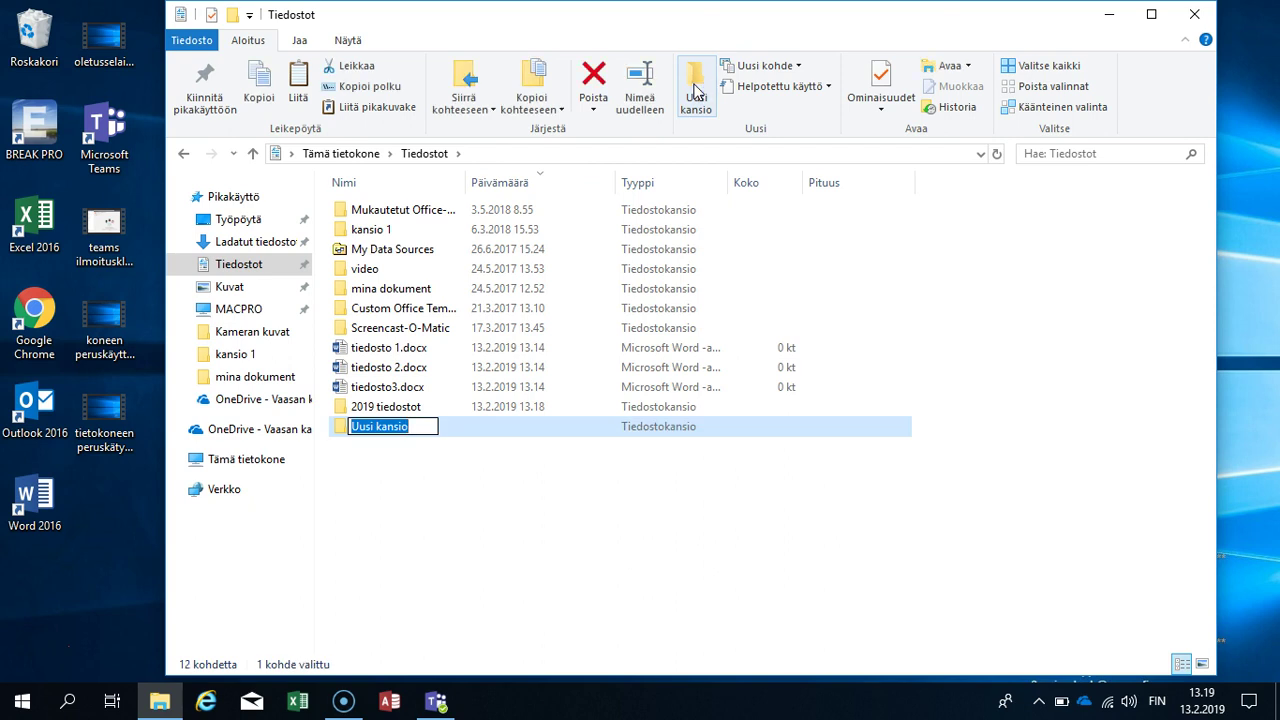
type("2018 tiedo")
key("BackSpace")
key("BackSpace")
key("BackSpace")
type("edostot")
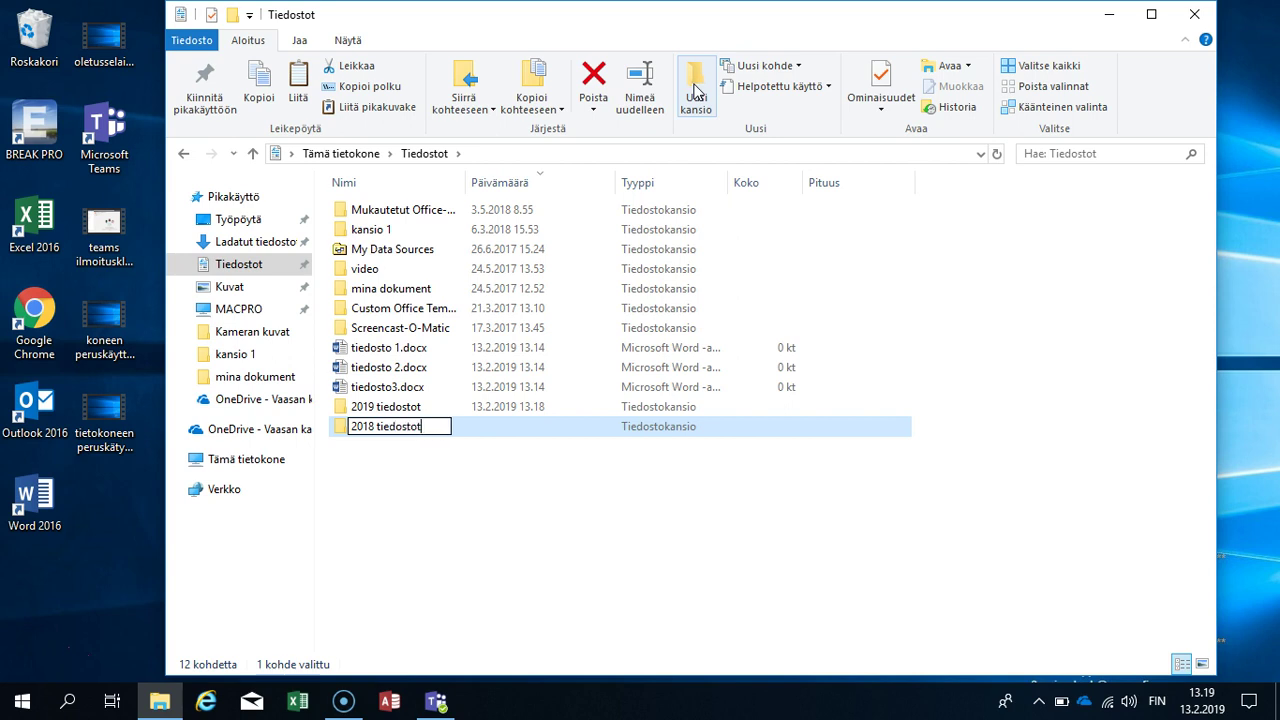
key("Return")
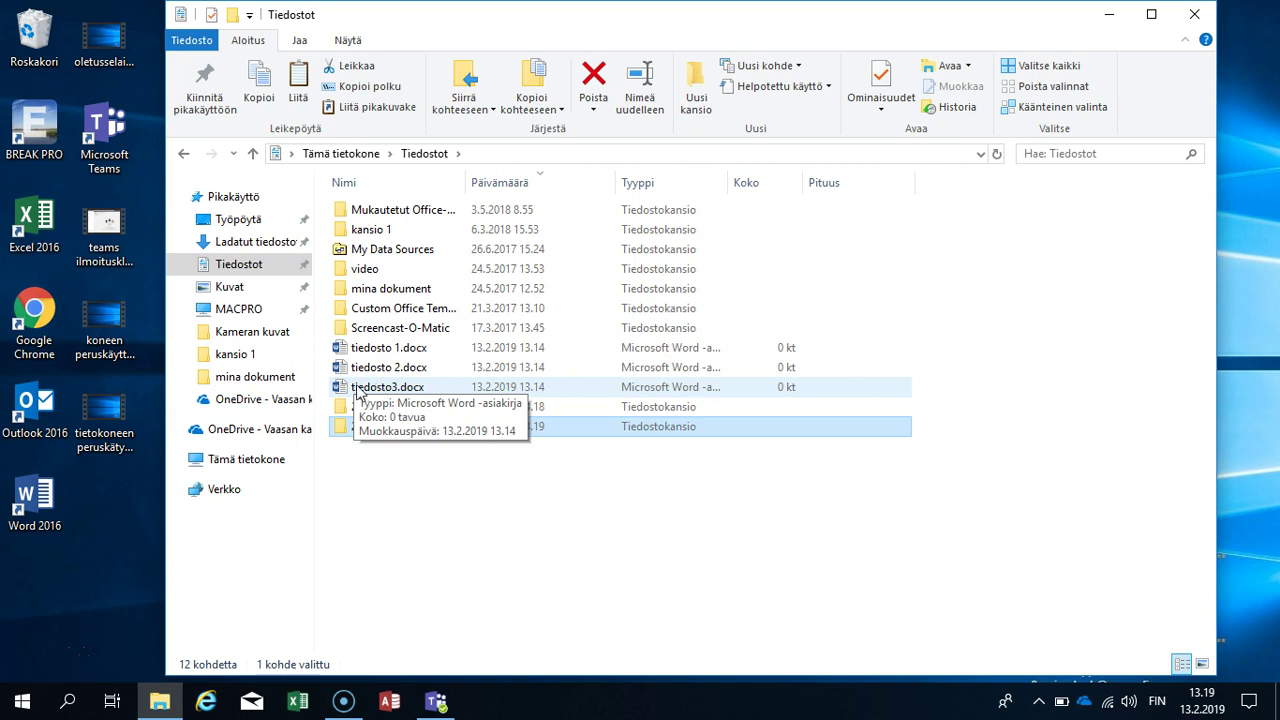
Move tiedosto3.docx into the 2018 tiedostot folder
left_click(356, 392)
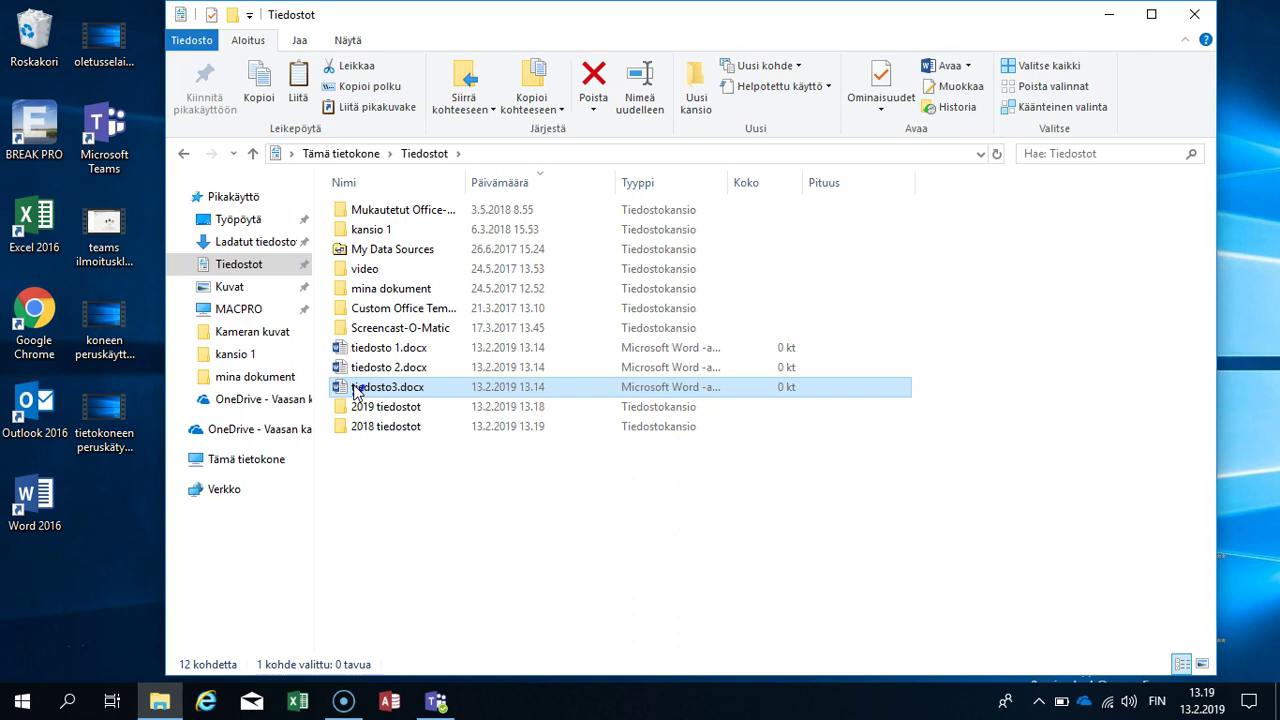
left_click_drag(356, 392, 362, 432)
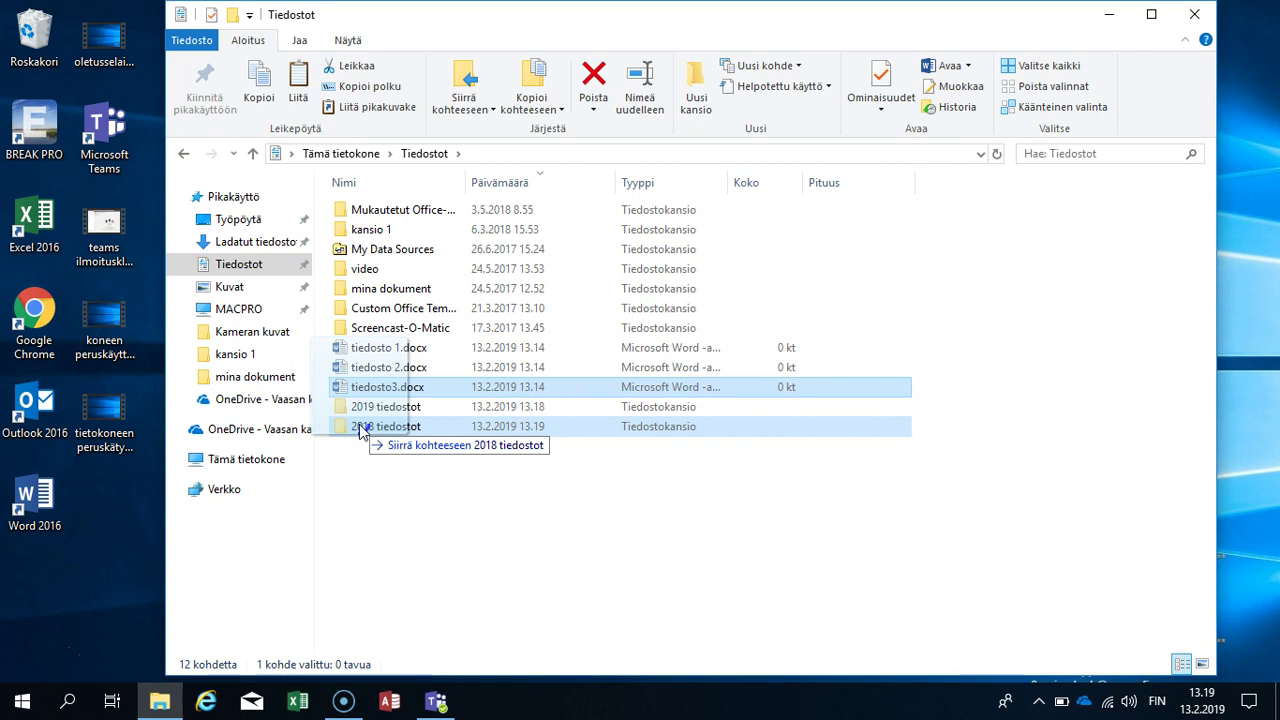
left_click_drag(360, 429, 360, 427)
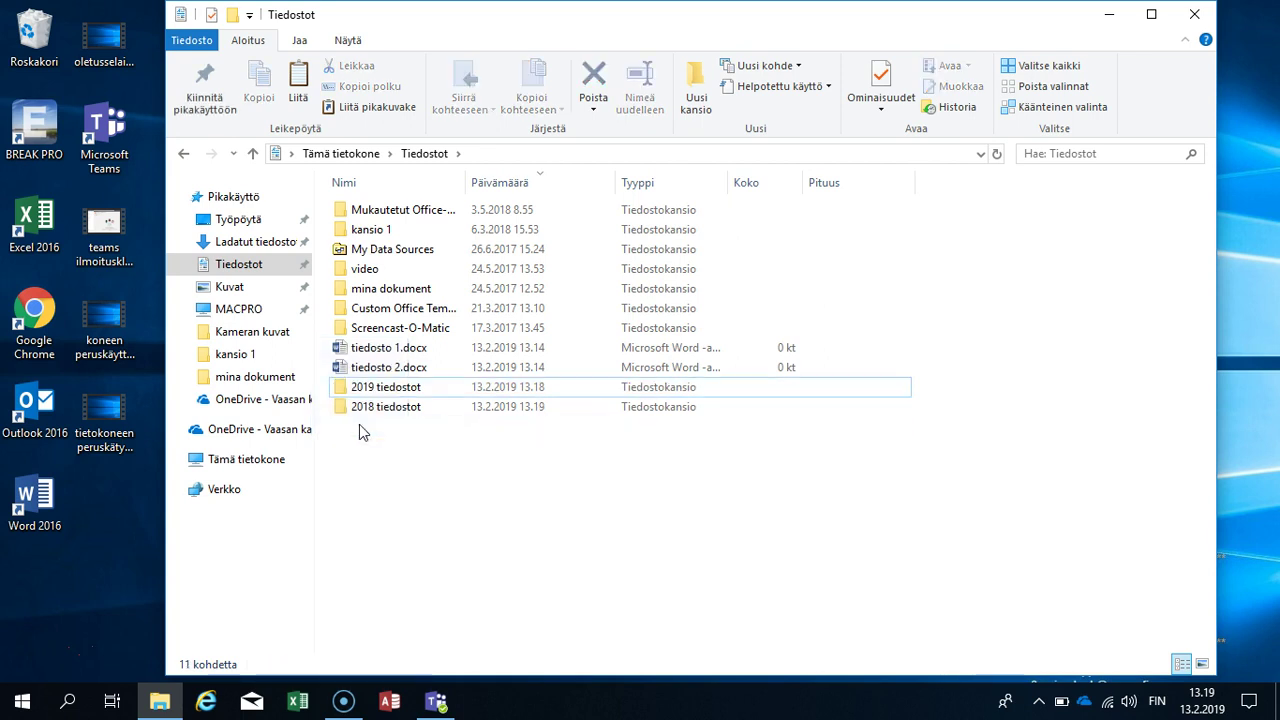
Move tiedosto 1.docx and tiedosto 2.docx together into the 2019 tiedostot folder, check that folder's contents and return to Tiedostot
left_click(378, 368)
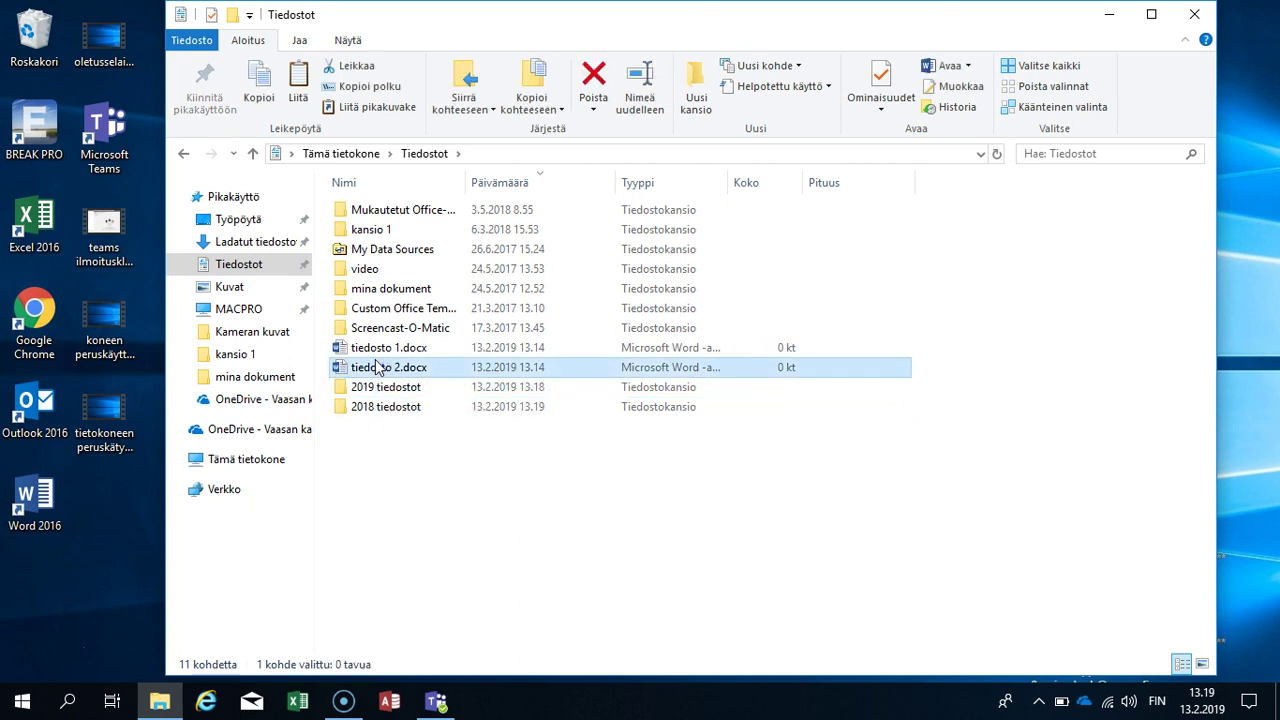
left_click(380, 349, "ctrl")
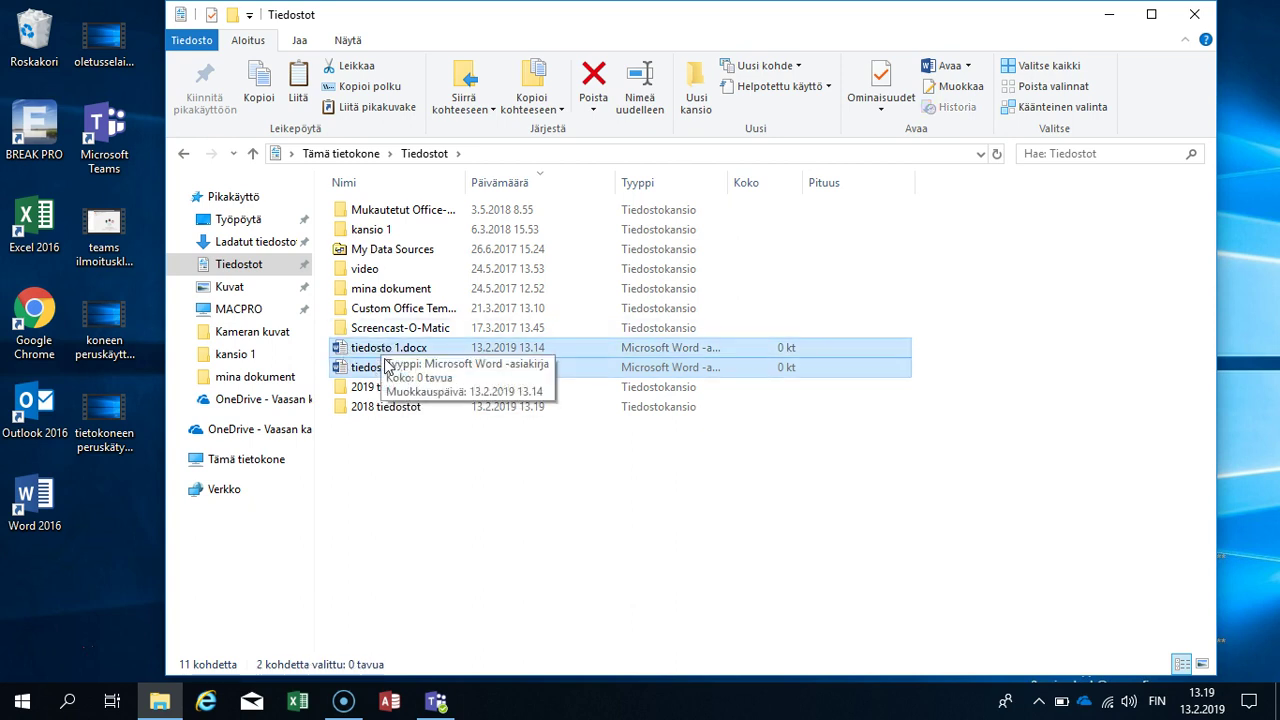
left_click_drag(372, 369, 363, 393)
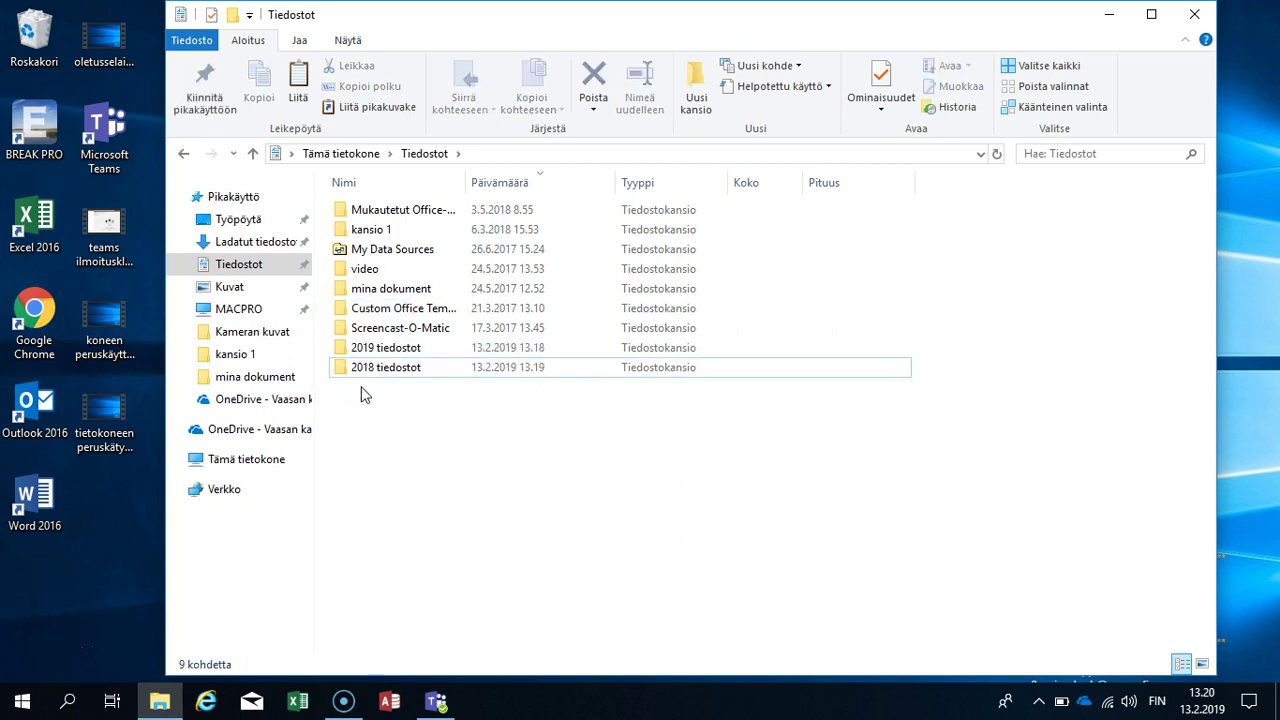
double_click(372, 350)
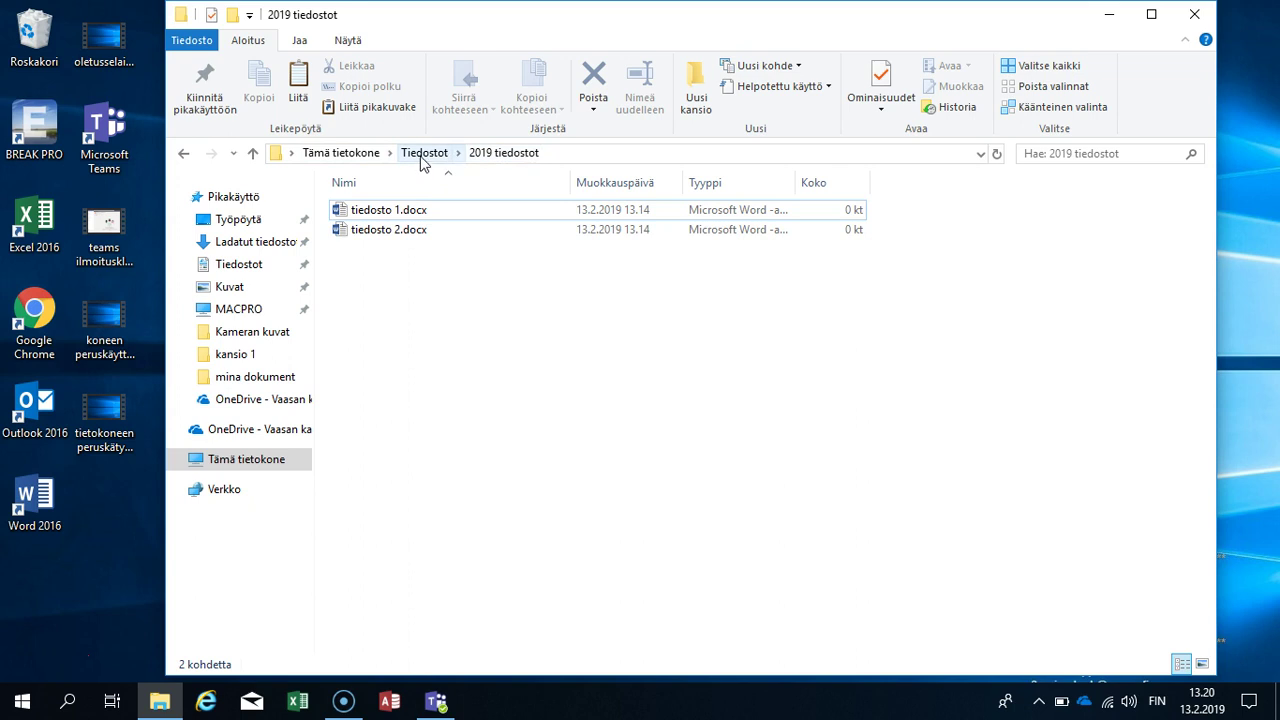
left_click(422, 155)
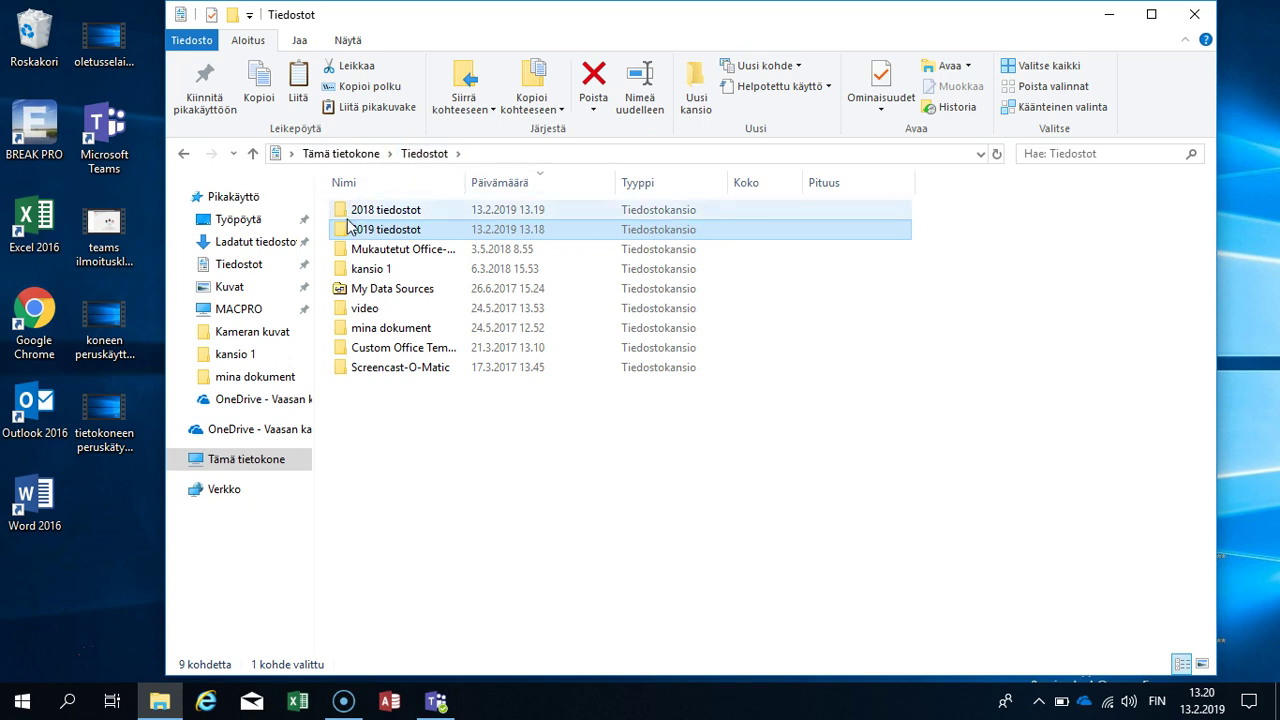
Sort the Tiedostot folder by Päivämäärä, switching between oldest first and newest first and ending on newest first
left_click(531, 183)
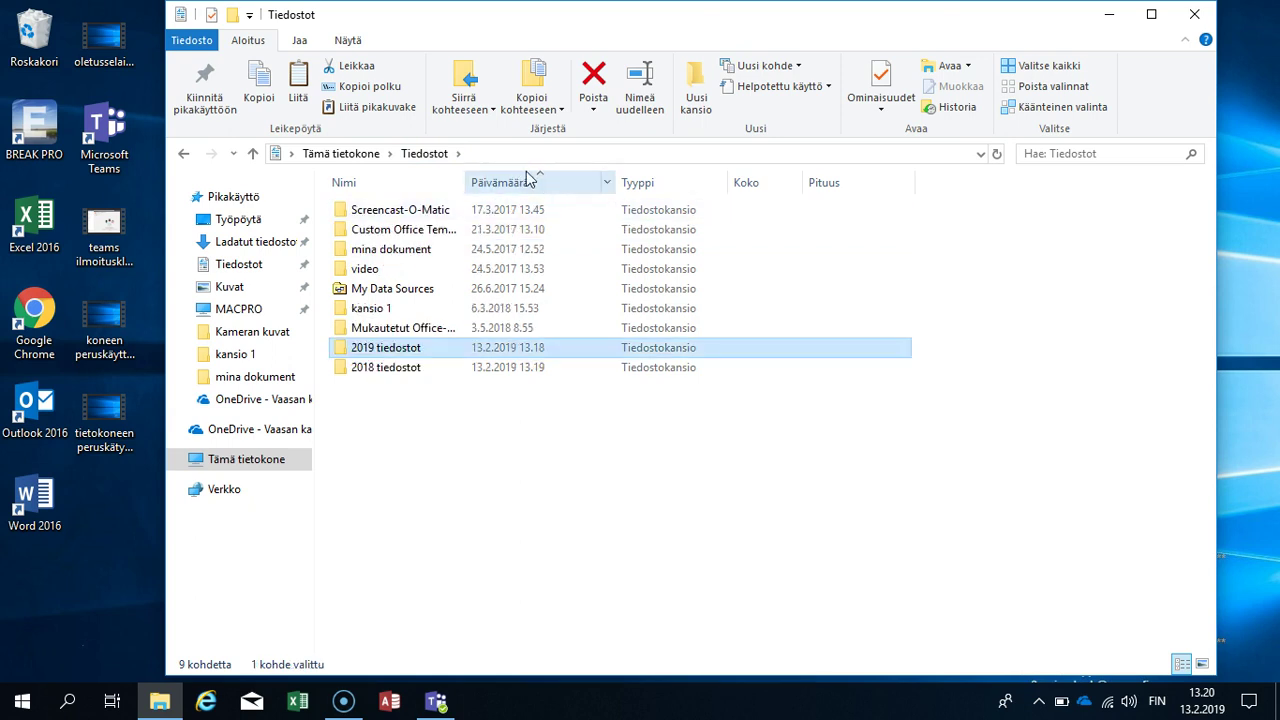
left_click(528, 183)
left_click(530, 183)
left_click(530, 183)
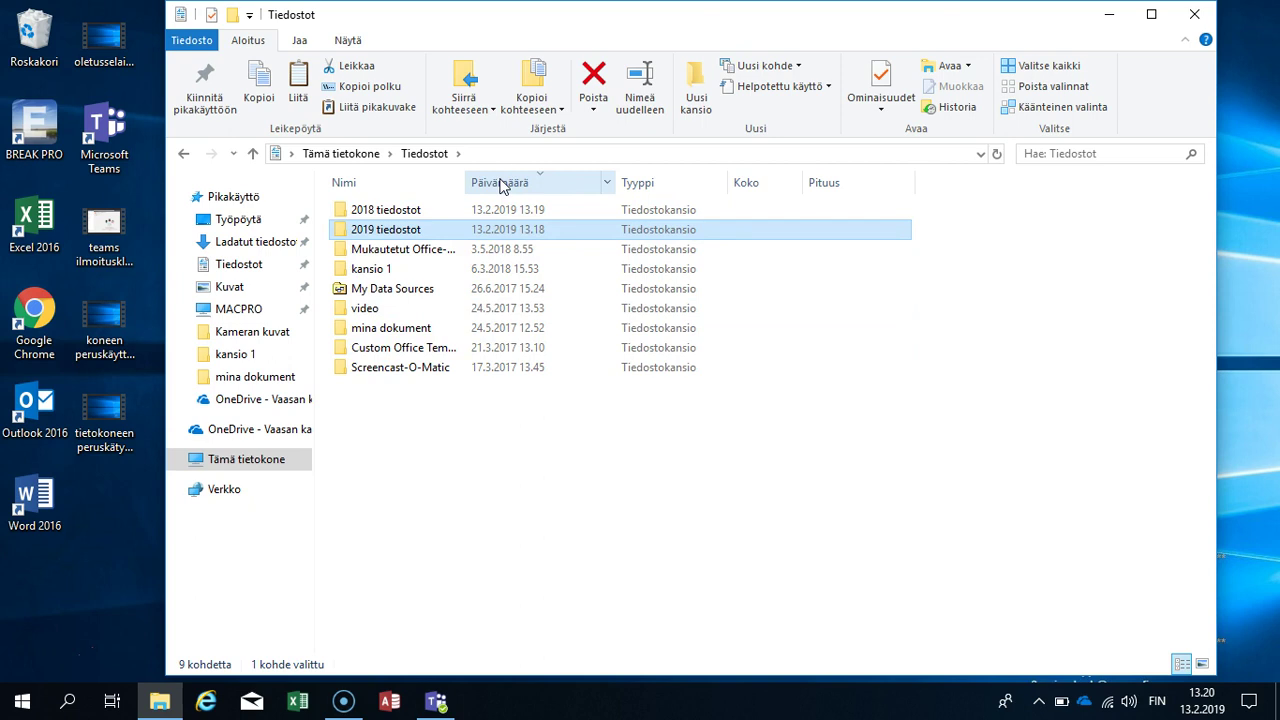
Try sorting the Tiedostot folder by Nimi in ascending order and by Pituus
left_click(371, 189)
left_click(371, 189)
left_click(371, 189)
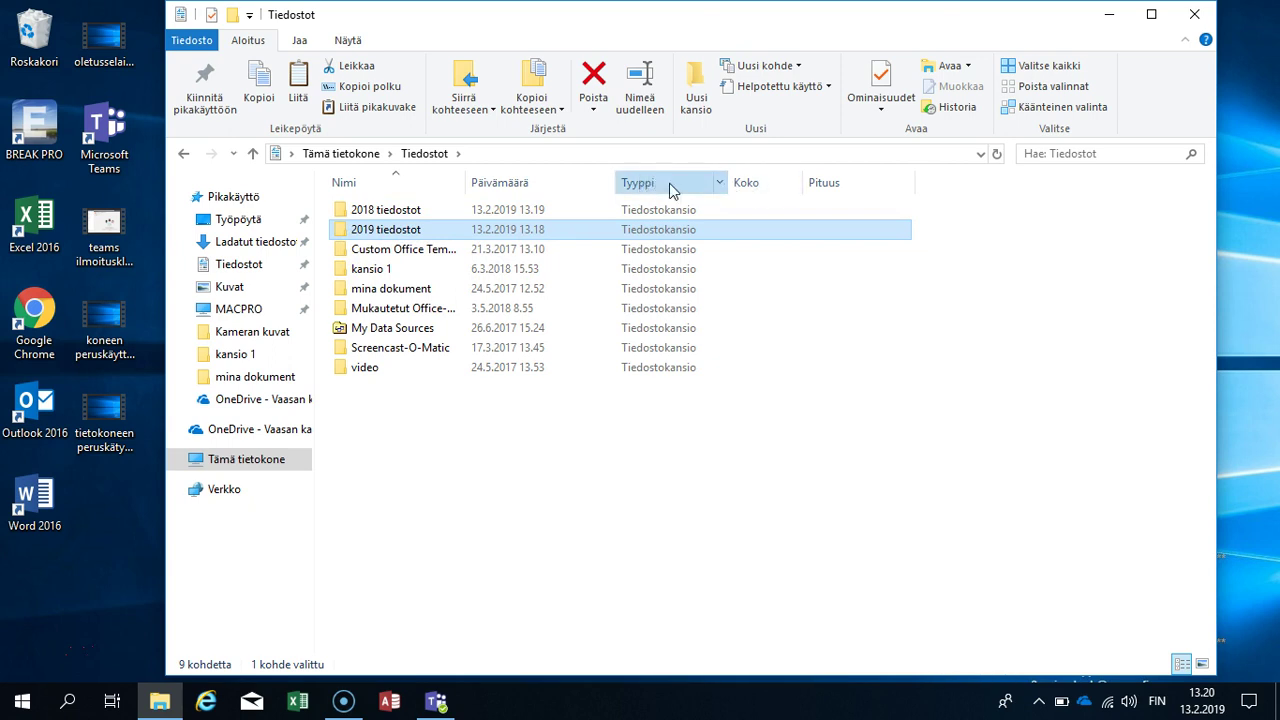
left_click(852, 179)
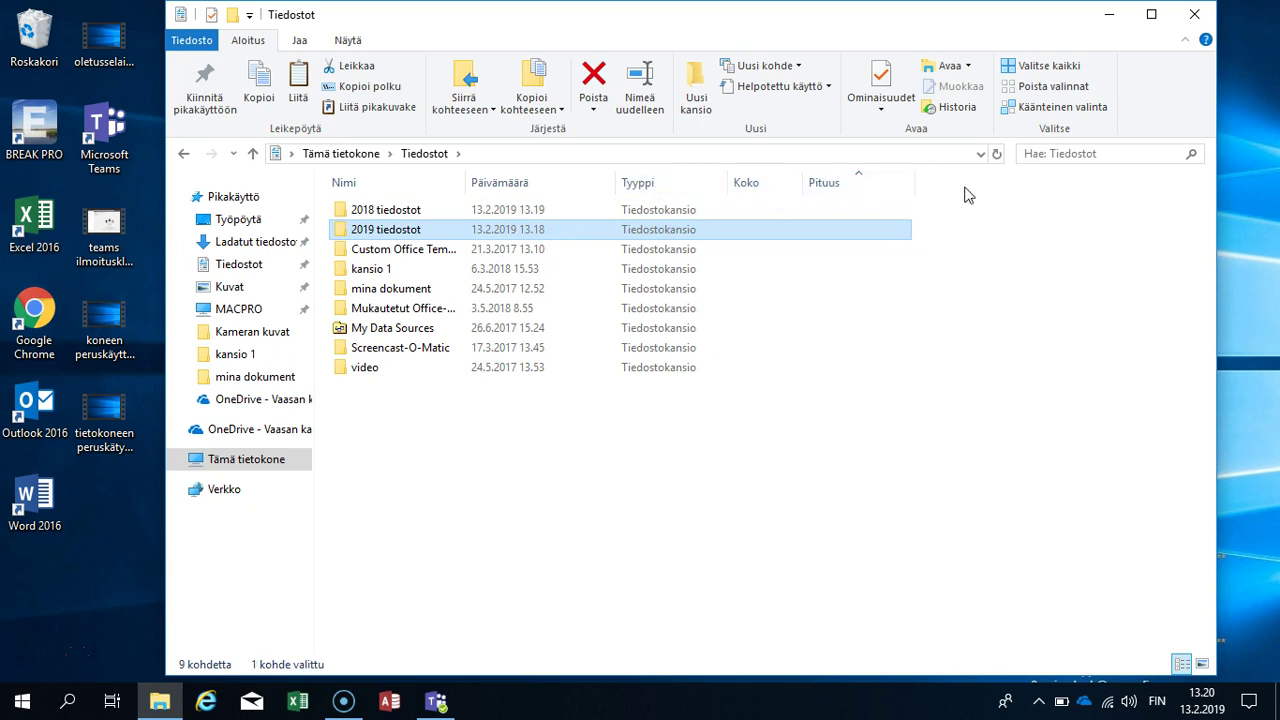
Add the Muokkauspäivä column to the Tiedostot folder view and sort the folders by it, oldest first
right_click(967, 187)
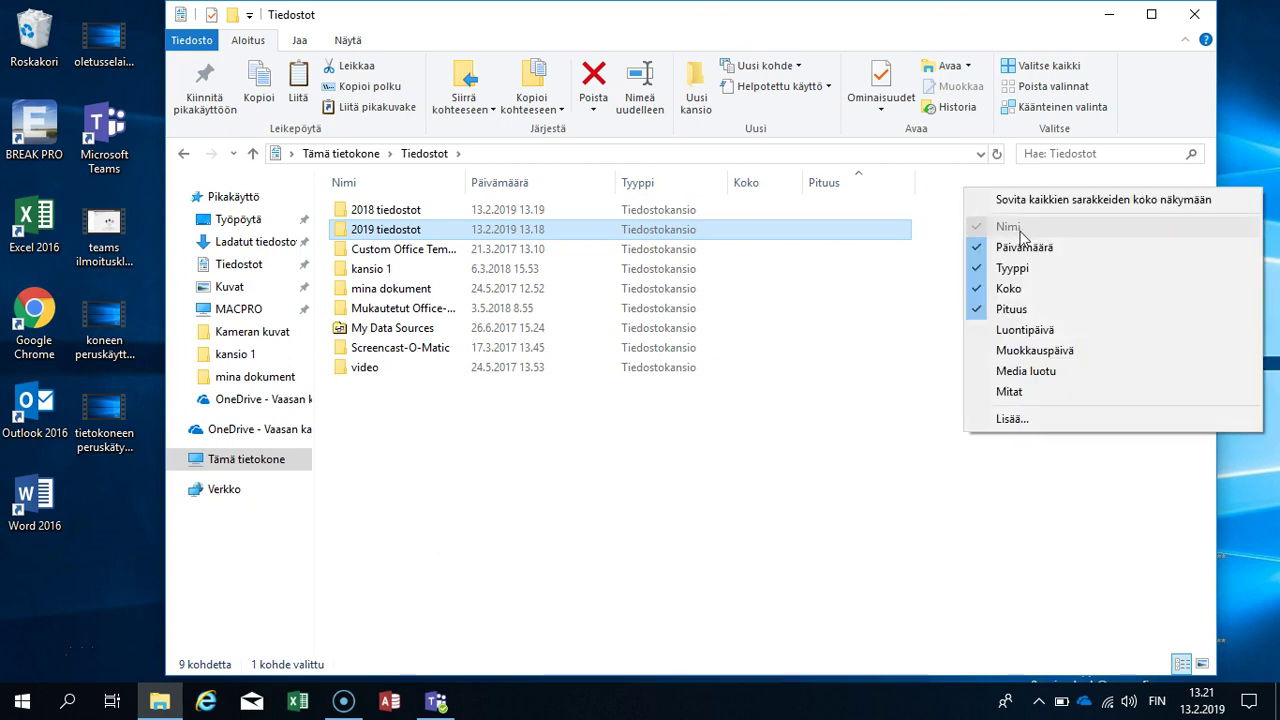
left_click(1044, 352)
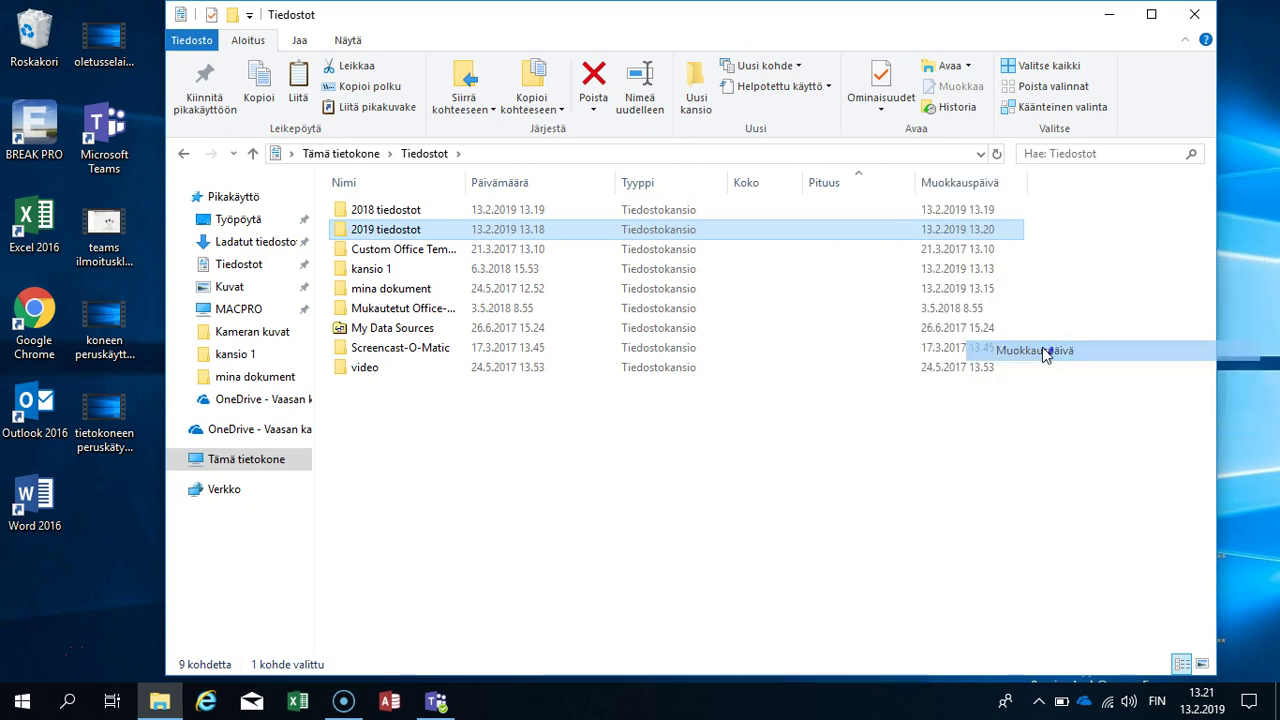
left_click(975, 189)
left_click(979, 193)
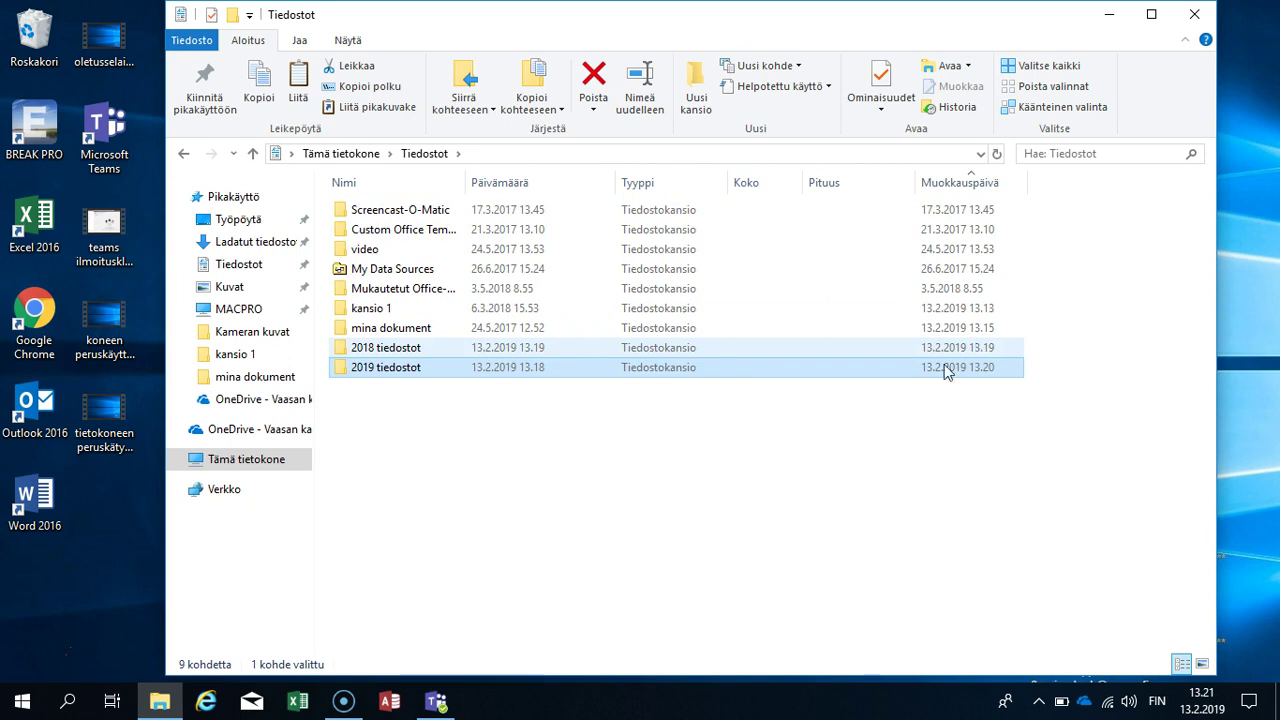
left_click(890, 425)
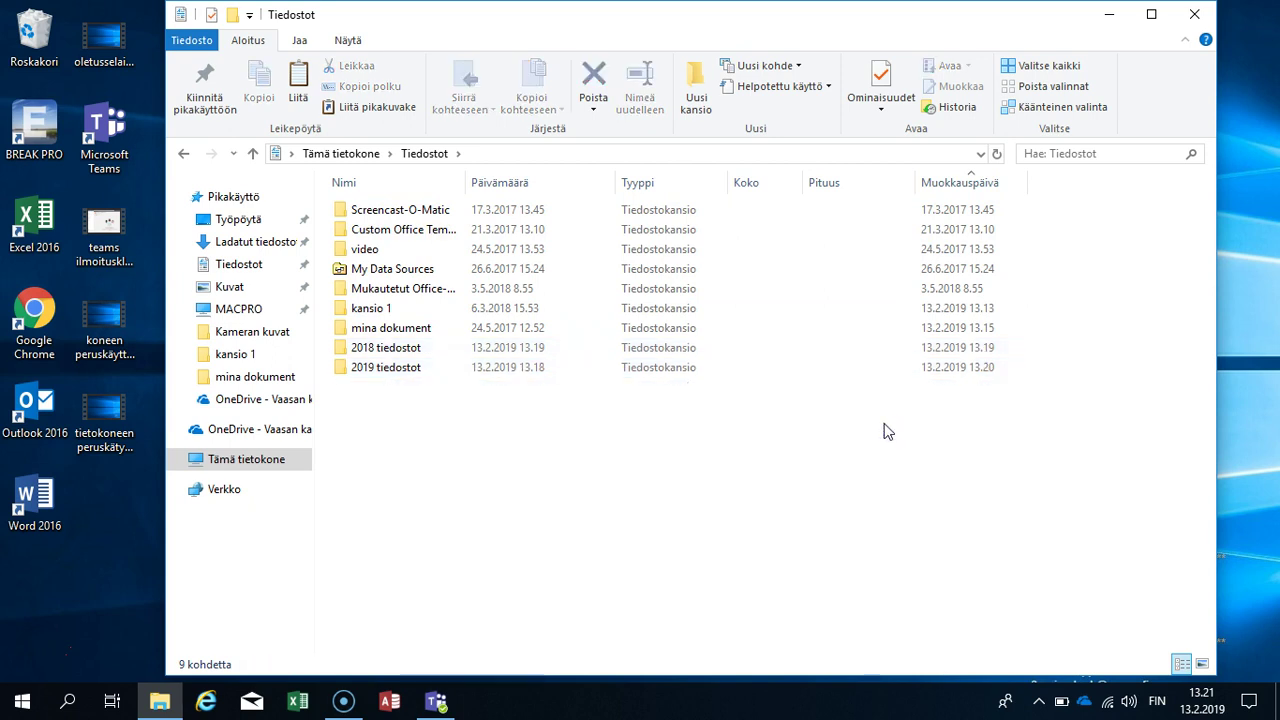